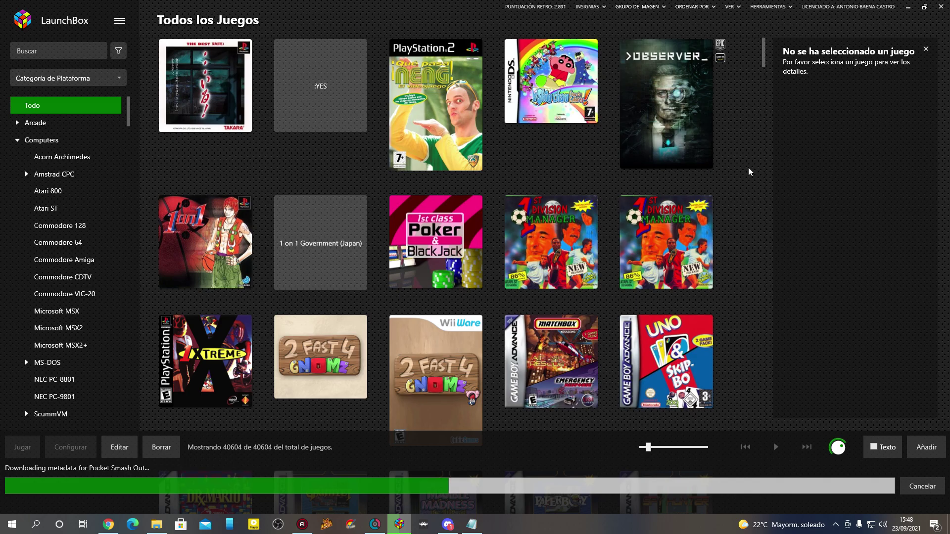
- Switch to File Explorer and open the states folder inside the RetroArch folder
{"action": "mouse_move", "coordinate": [153, 529]}
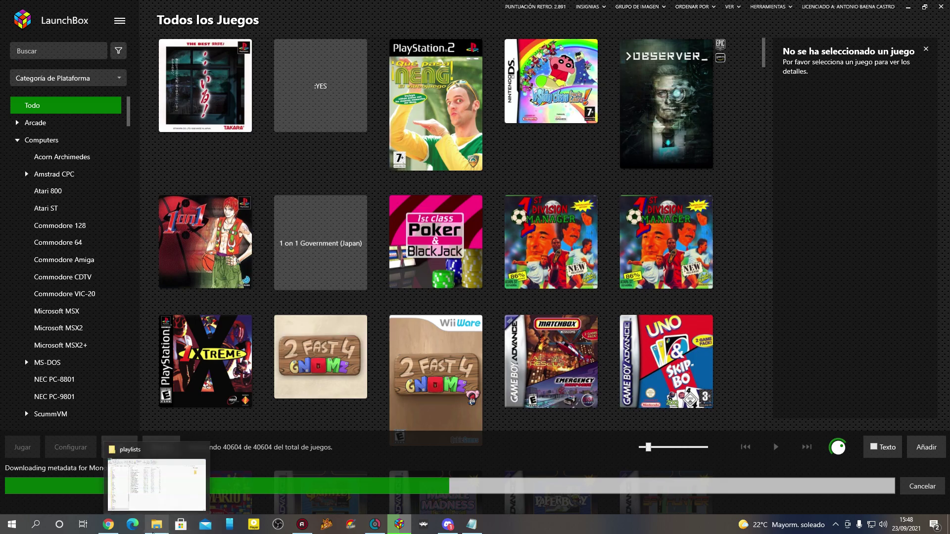
{"action": "left_click", "coordinate": [157, 483]}
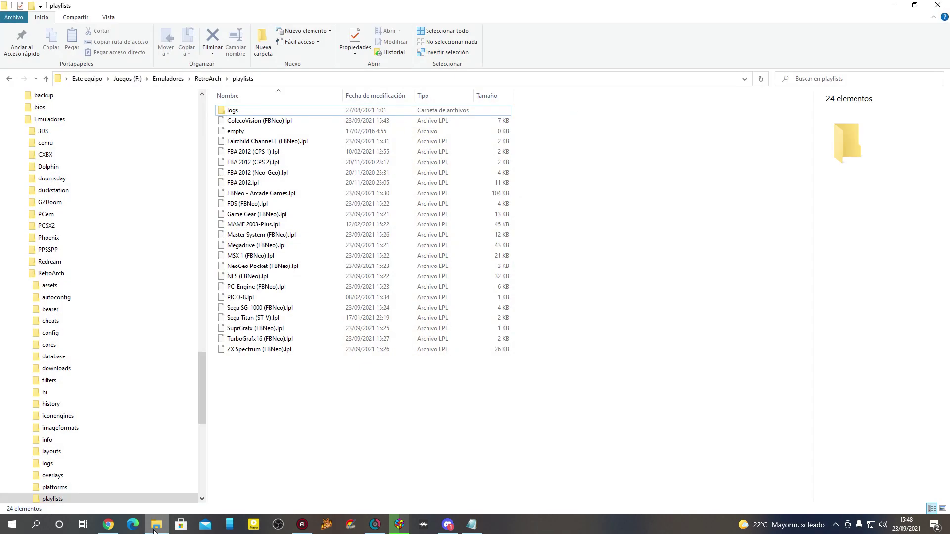
{"action": "left_click", "coordinate": [21, 273]}
{"action": "left_click", "coordinate": [44, 275]}
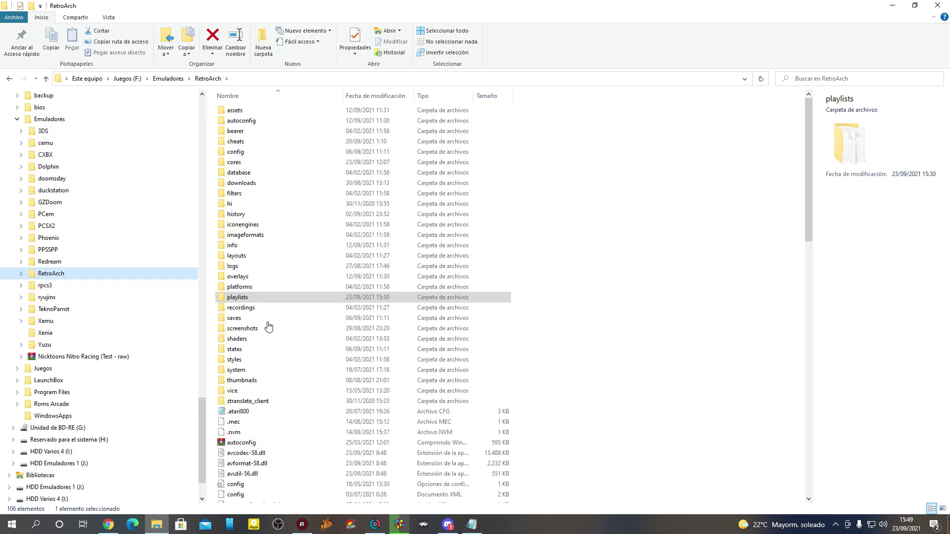
{"action": "left_click", "coordinate": [648, 330]}
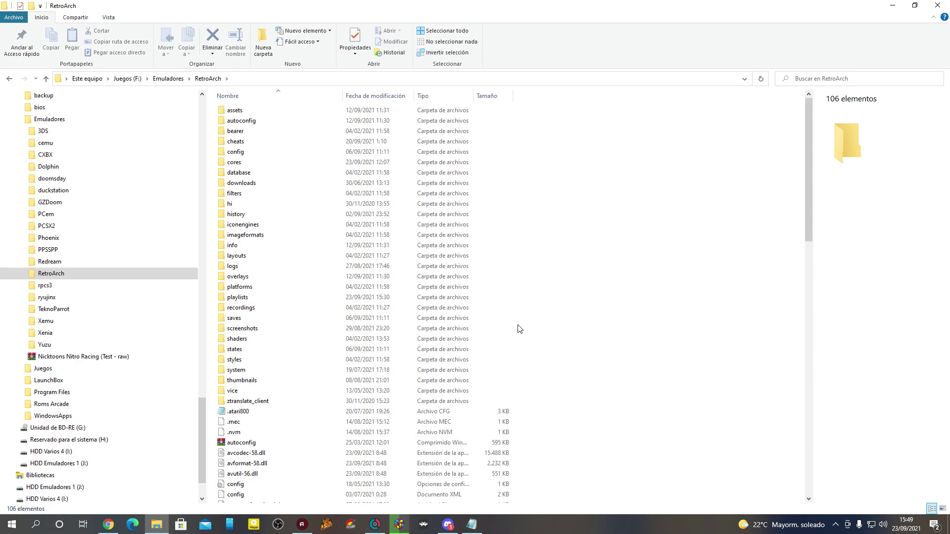
{"action": "left_click", "coordinate": [227, 350]}
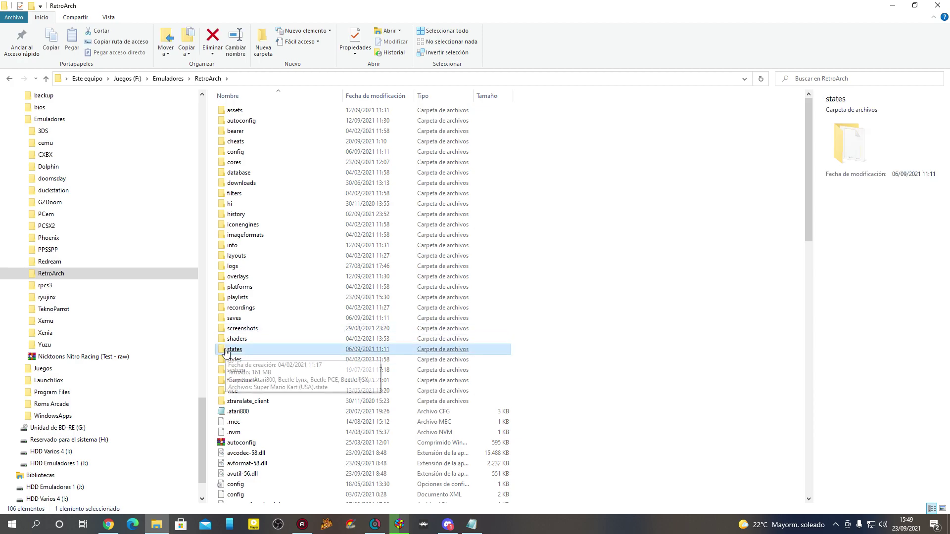
{"action": "double_click", "coordinate": [230, 349]}
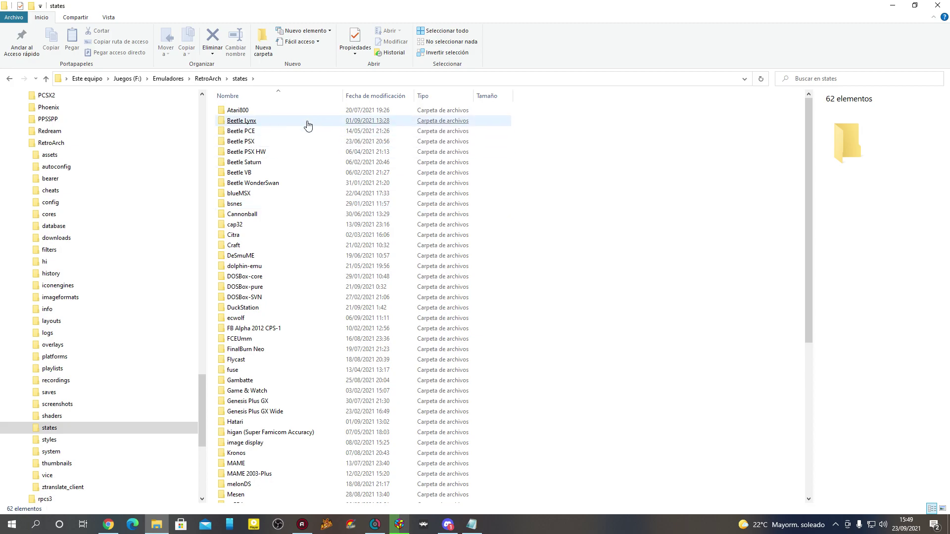
- Browse the per-core folders in states and examine the details of Super Mario Kart (USA).state
{"action": "scroll", "coordinate": [517, 254], "scroll_direction": "down", "scroll_amount": 8}
{"action": "scroll", "coordinate": [445, 322], "scroll_direction": "up", "scroll_amount": 5}
{"action": "scroll", "coordinate": [407, 333], "scroll_direction": "down", "scroll_amount": 5}
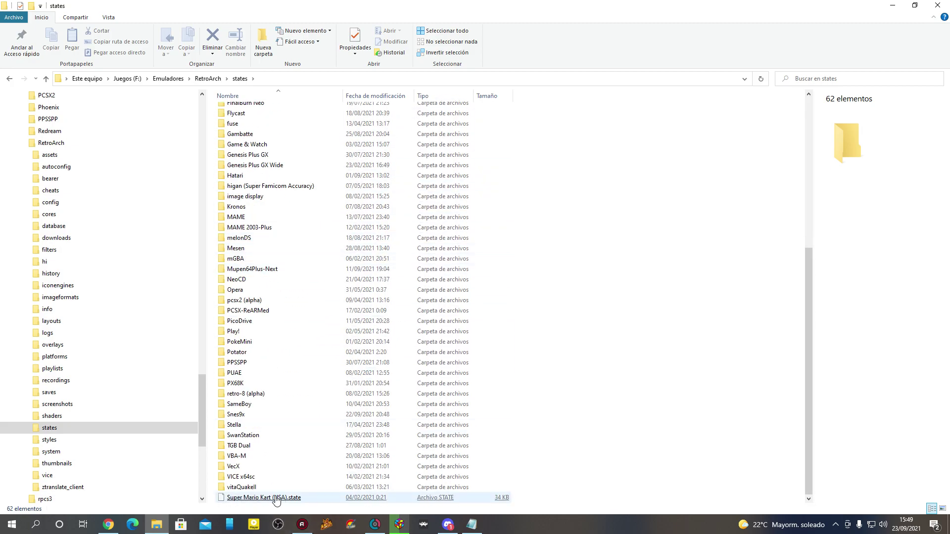
{"action": "left_click", "coordinate": [236, 500]}
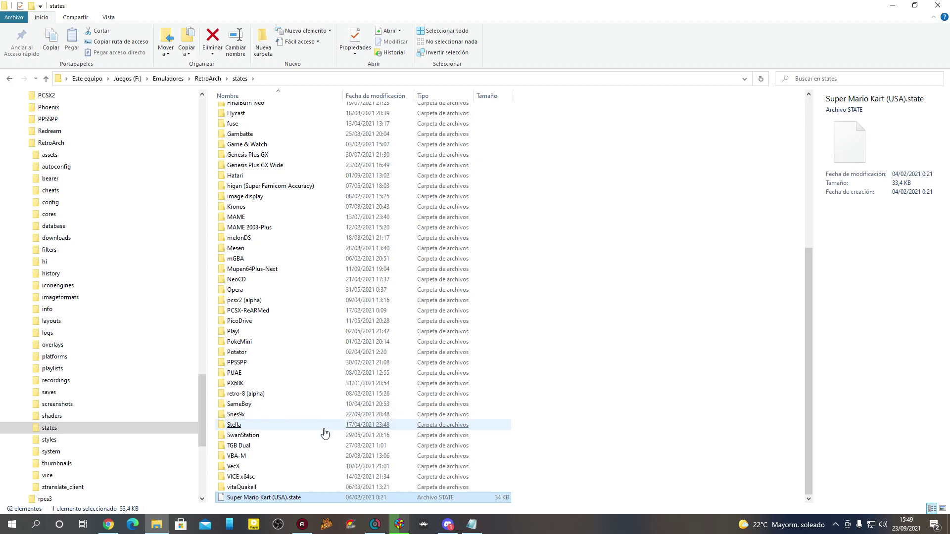
{"action": "left_click", "coordinate": [692, 310]}
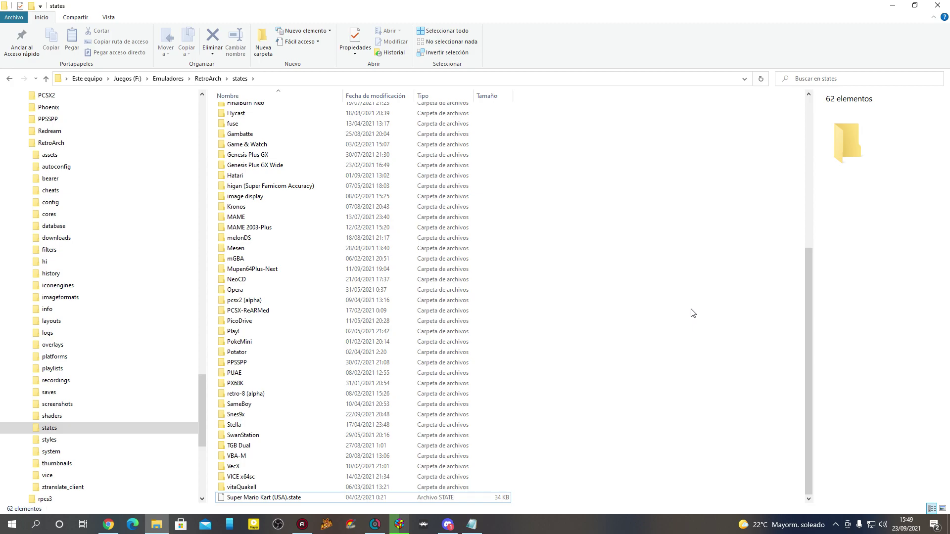
{"action": "left_click", "coordinate": [240, 498]}
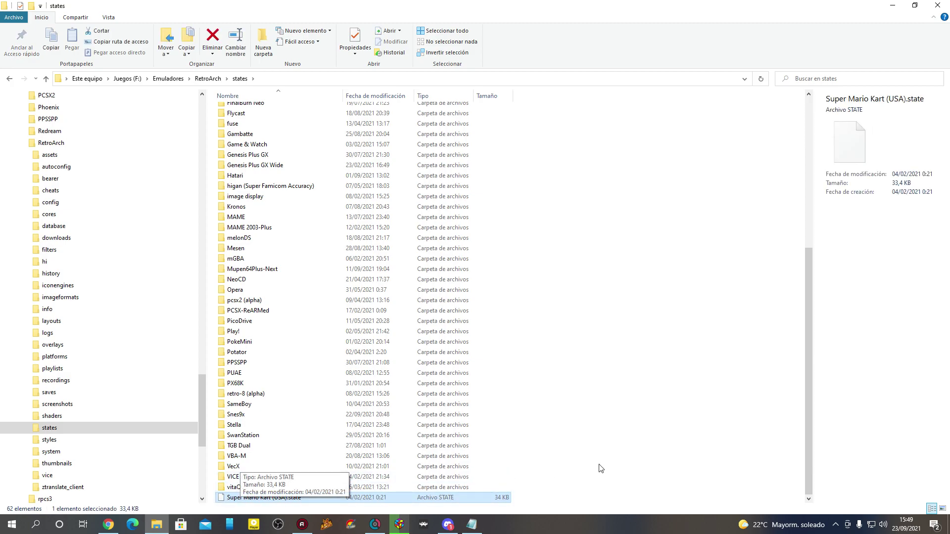
{"action": "left_click", "coordinate": [609, 457]}
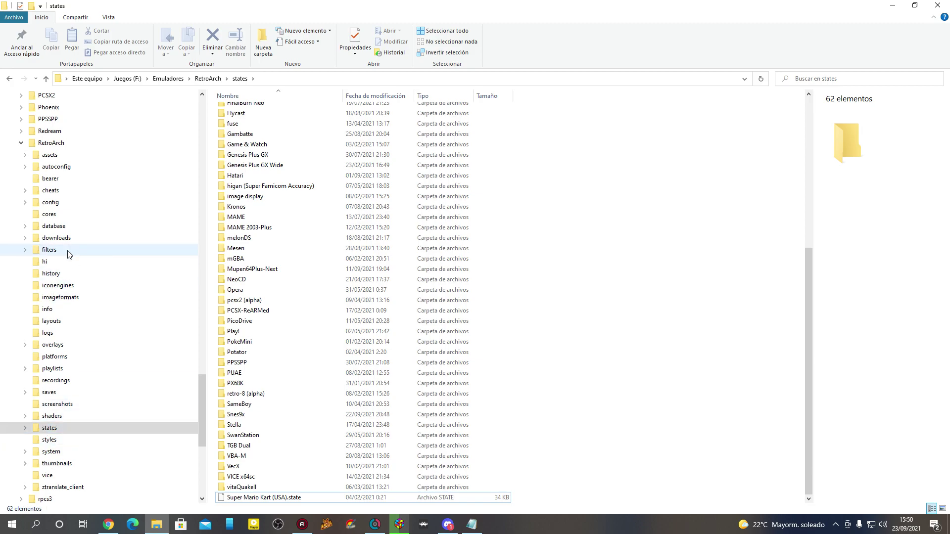
- Open RetroArch's saves folder and examine the details of Super Mario Kart (USA).srm
{"action": "left_click", "coordinate": [54, 394]}
{"action": "scroll", "coordinate": [569, 297], "scroll_direction": "down", "scroll_amount": 9}
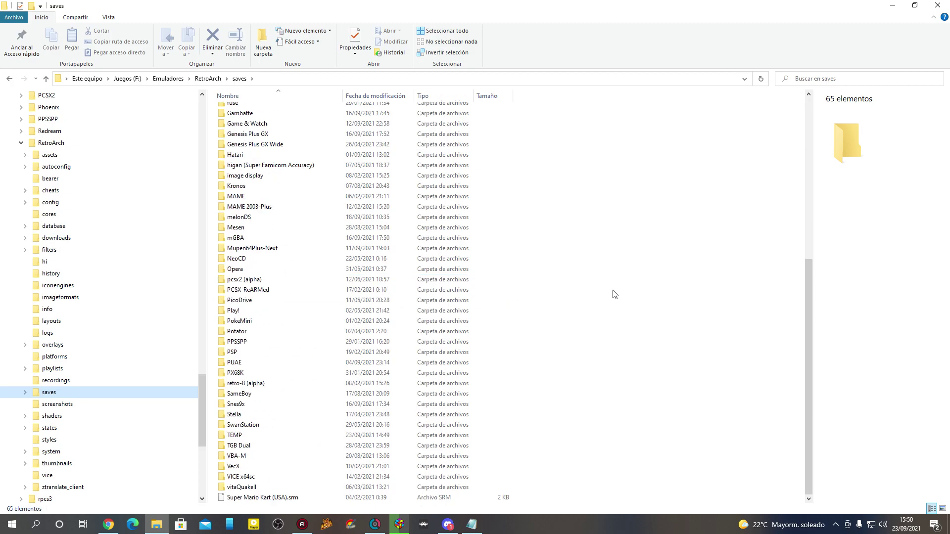
{"action": "left_click", "coordinate": [286, 499]}
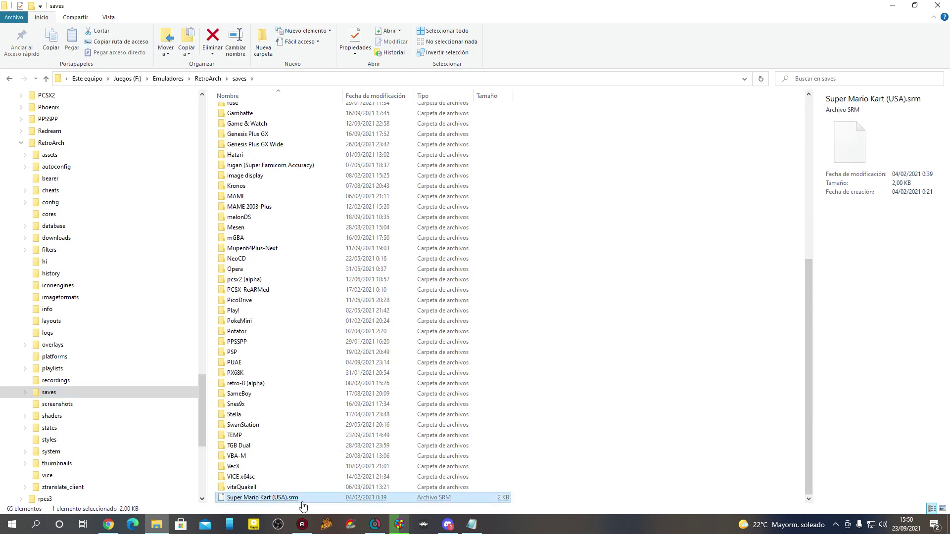
{"action": "left_click", "coordinate": [657, 349]}
{"action": "scroll", "coordinate": [637, 353], "scroll_direction": "up", "scroll_amount": 9}
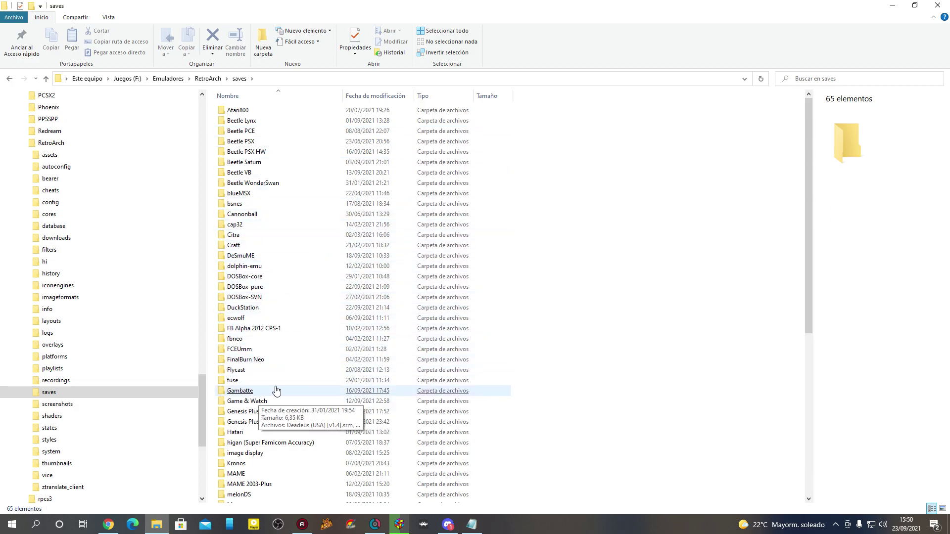
- Inspect the PCSX-ReARMed save folder, then return to the saves folder and look through its other core folders
{"action": "scroll", "coordinate": [314, 352], "scroll_direction": "down", "scroll_amount": 7}
{"action": "left_click", "coordinate": [311, 342]}
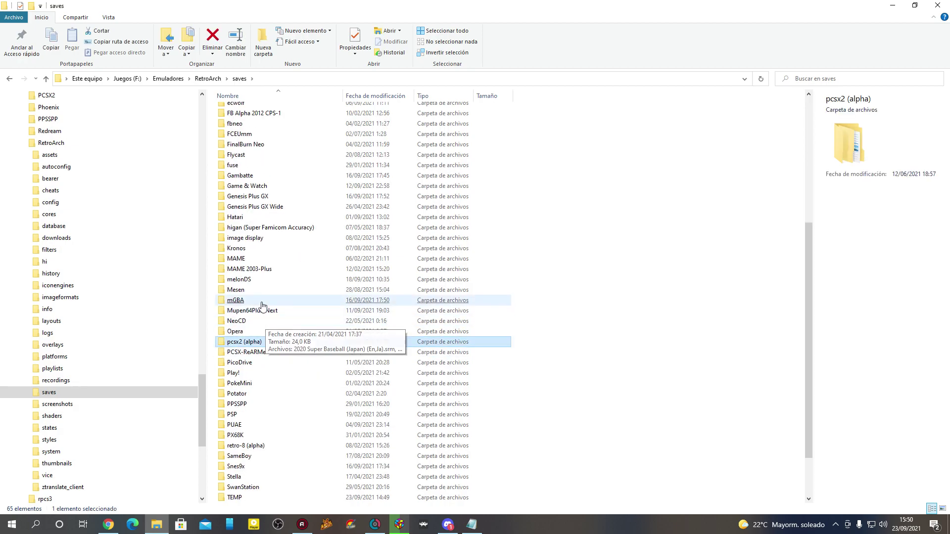
{"action": "left_click", "coordinate": [257, 354]}
{"action": "double_click", "coordinate": [257, 354]}
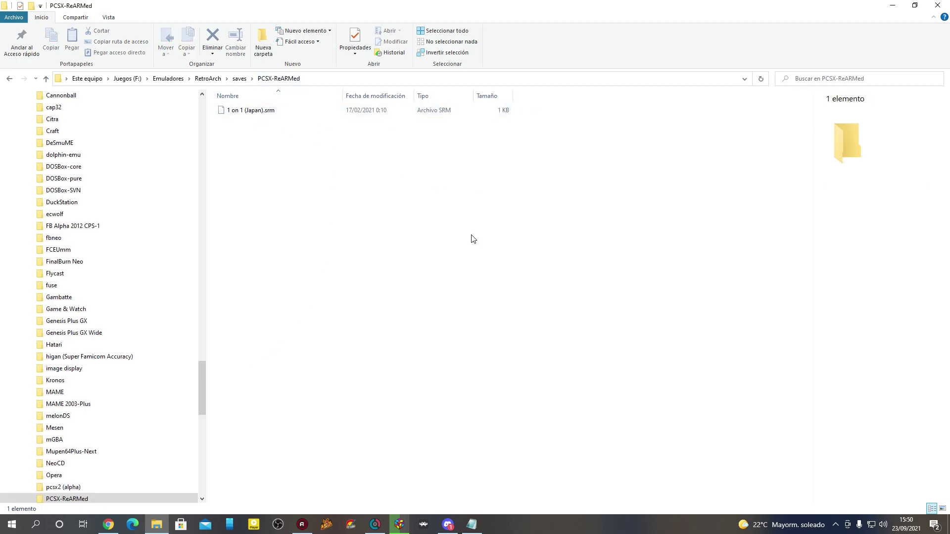
{"action": "key", "text": "alt+Left"}
{"action": "scroll", "coordinate": [673, 272], "scroll_direction": "down", "scroll_amount": 4}
{"action": "scroll", "coordinate": [680, 267], "scroll_direction": "down", "scroll_amount": 2}
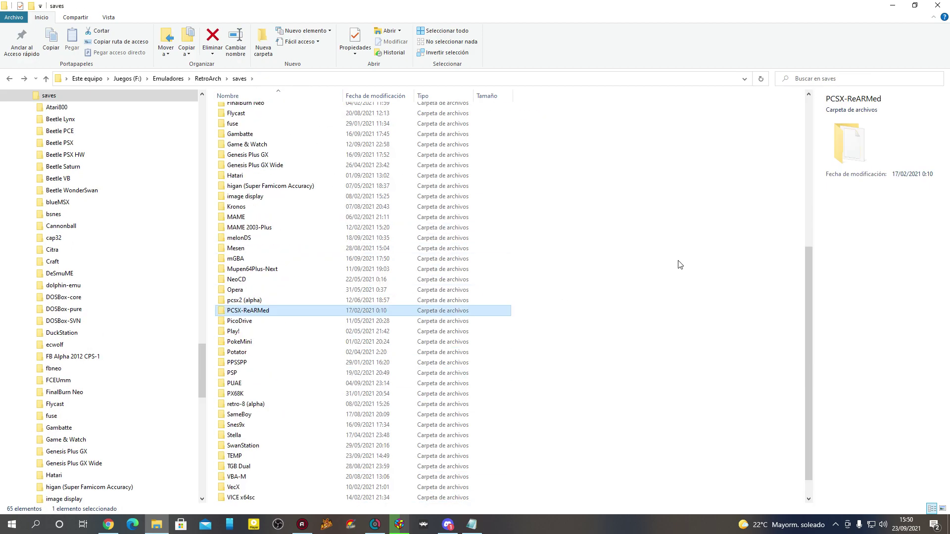
{"action": "scroll", "coordinate": [676, 262], "scroll_direction": "up", "scroll_amount": 8}
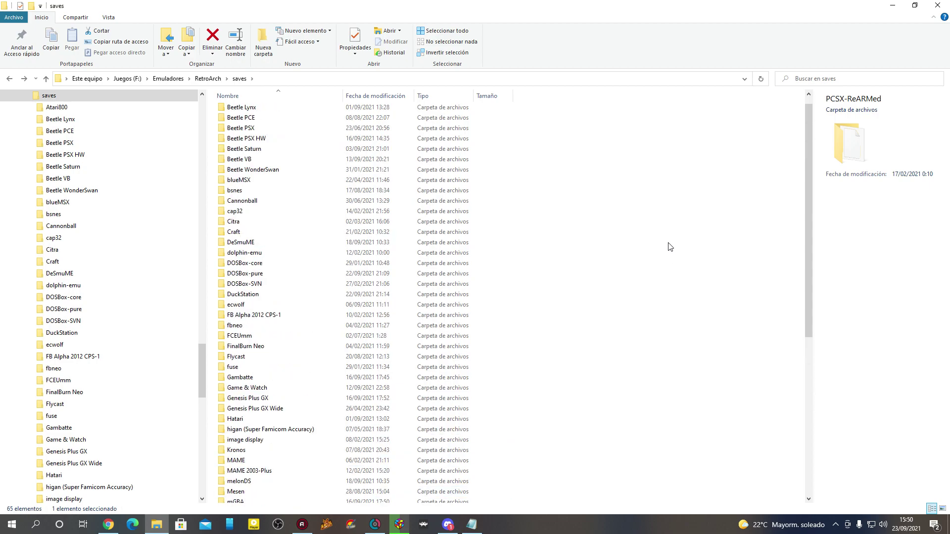
- Compare the save files in the Beetle PSX HW folder with those in the DuckStation folder
{"action": "double_click", "coordinate": [252, 152]}
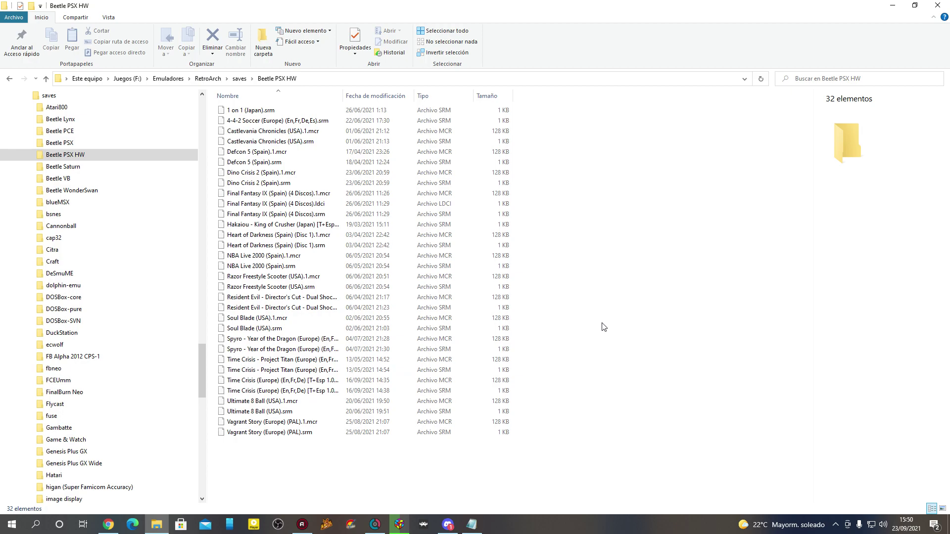
{"action": "key", "text": "BackSpace"}
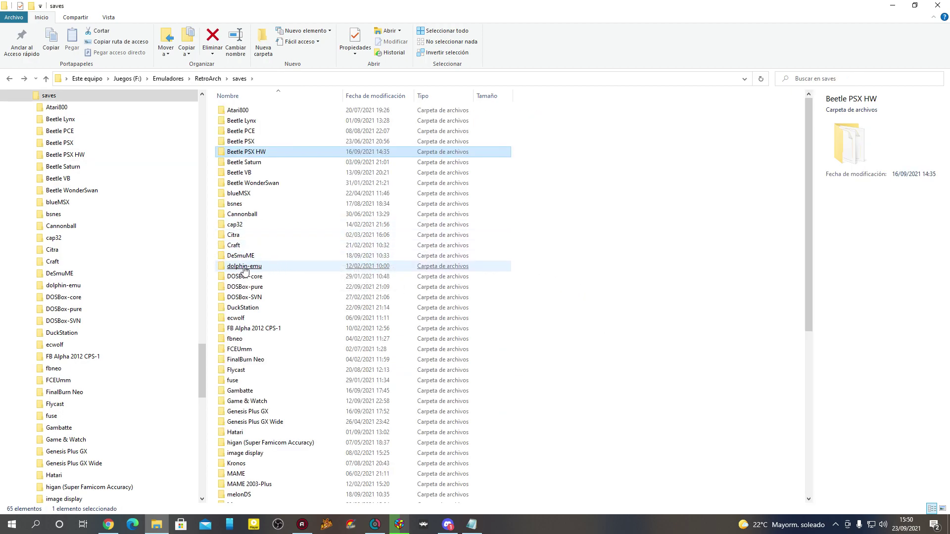
{"action": "double_click", "coordinate": [256, 308]}
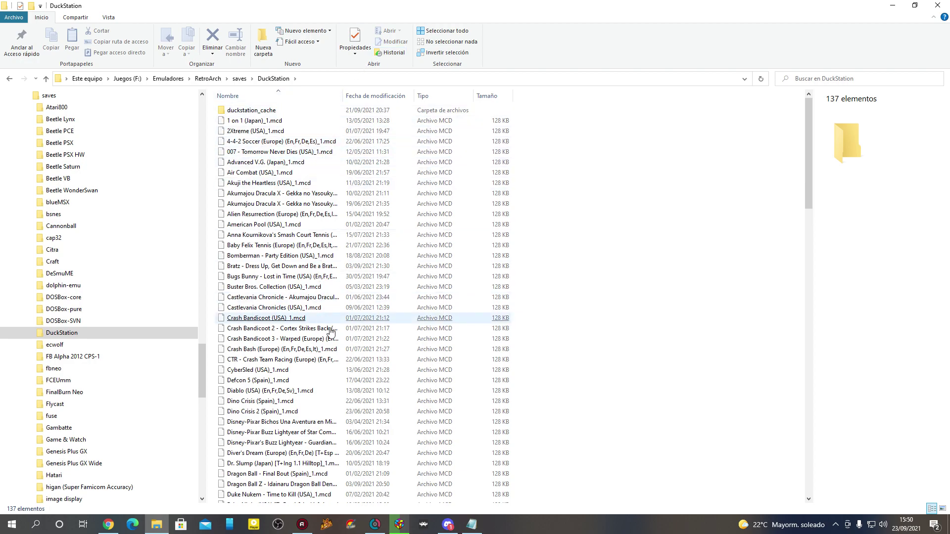
{"action": "scroll", "coordinate": [552, 294], "scroll_direction": "down", "scroll_amount": 15}
{"action": "scroll", "coordinate": [552, 294], "scroll_direction": "down", "scroll_amount": 14}
{"action": "scroll", "coordinate": [553, 292], "scroll_direction": "up", "scroll_amount": 20}
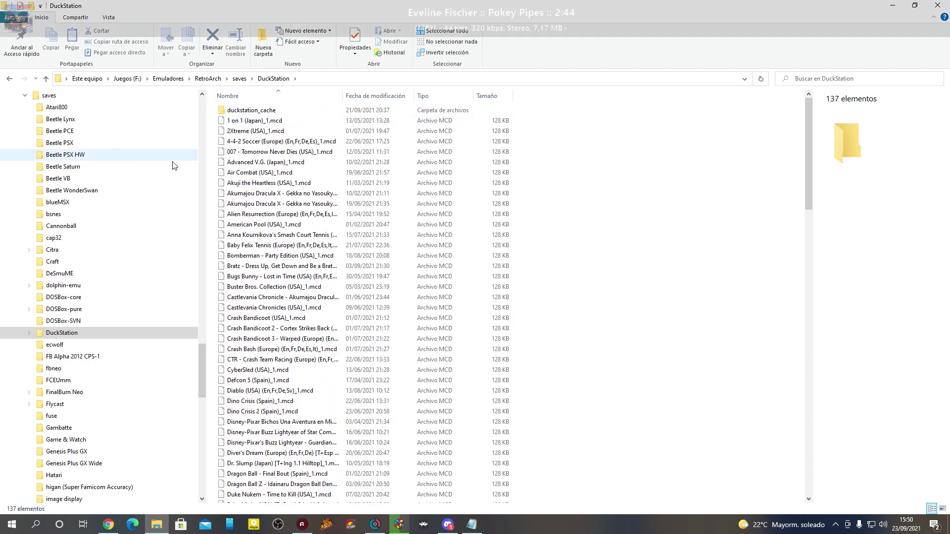
{"action": "scroll", "coordinate": [149, 183], "scroll_direction": "up", "scroll_amount": 2}
- Collapse the saves folder tree and view the Atari 2600 folder within Consolas 8 Bits in Zona Retro on drive E
{"action": "left_click", "coordinate": [26, 167]}
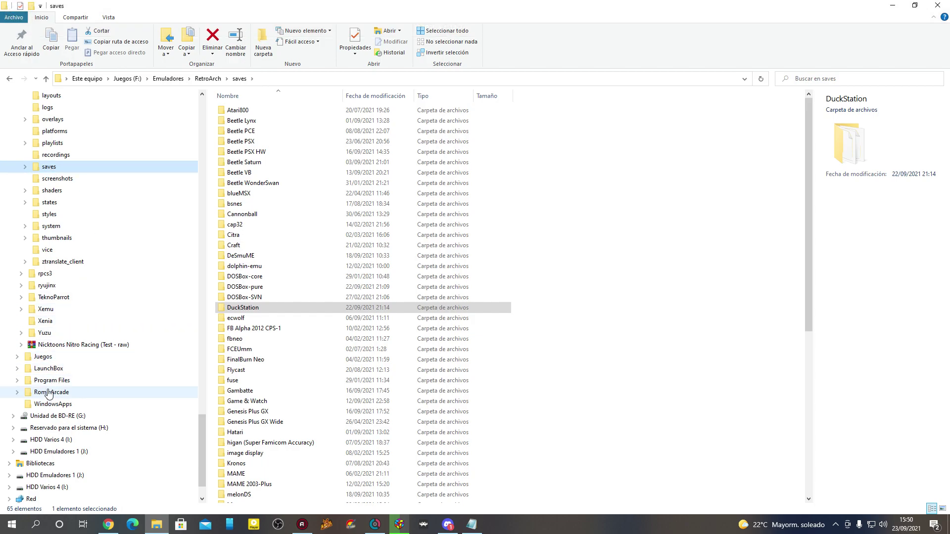
{"action": "scroll", "coordinate": [52, 384], "scroll_direction": "up", "scroll_amount": 15}
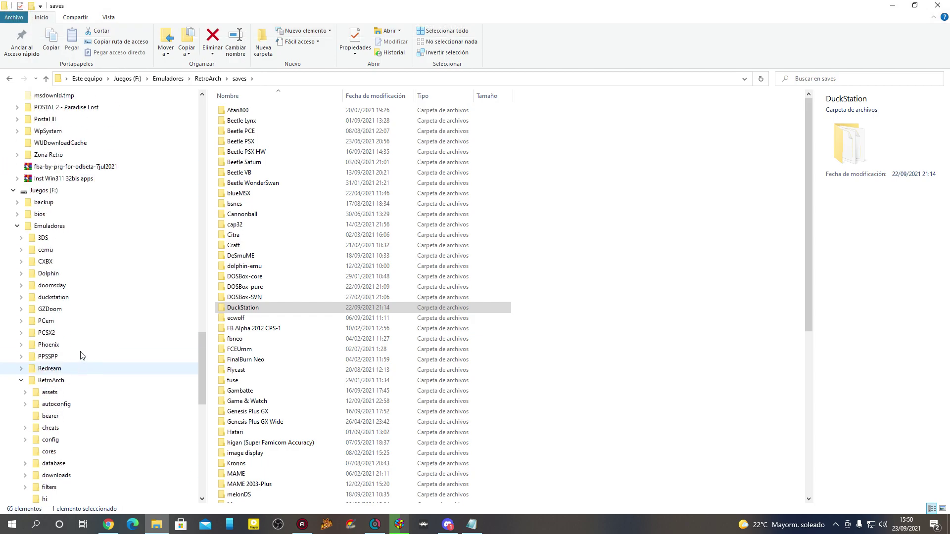
{"action": "left_click", "coordinate": [79, 344]}
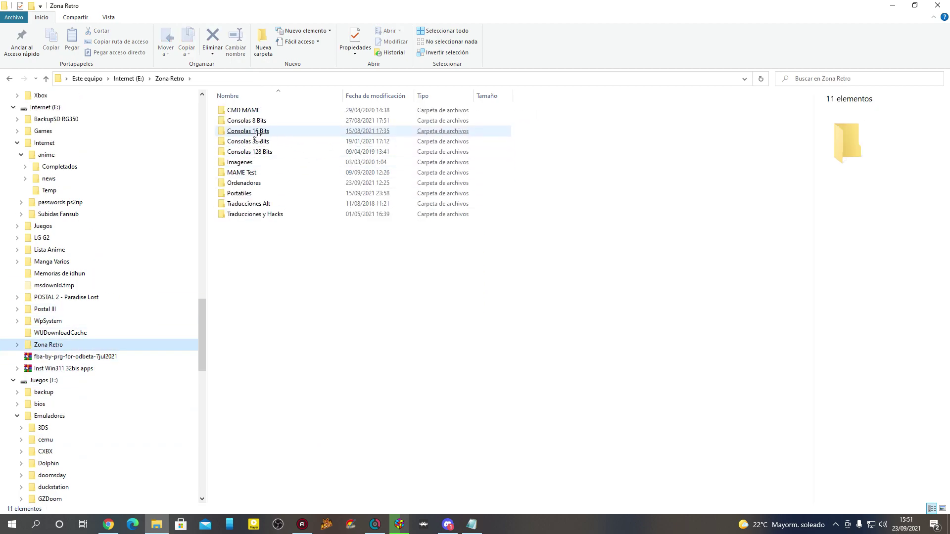
{"action": "double_click", "coordinate": [253, 121]}
{"action": "left_click", "coordinate": [401, 121]}
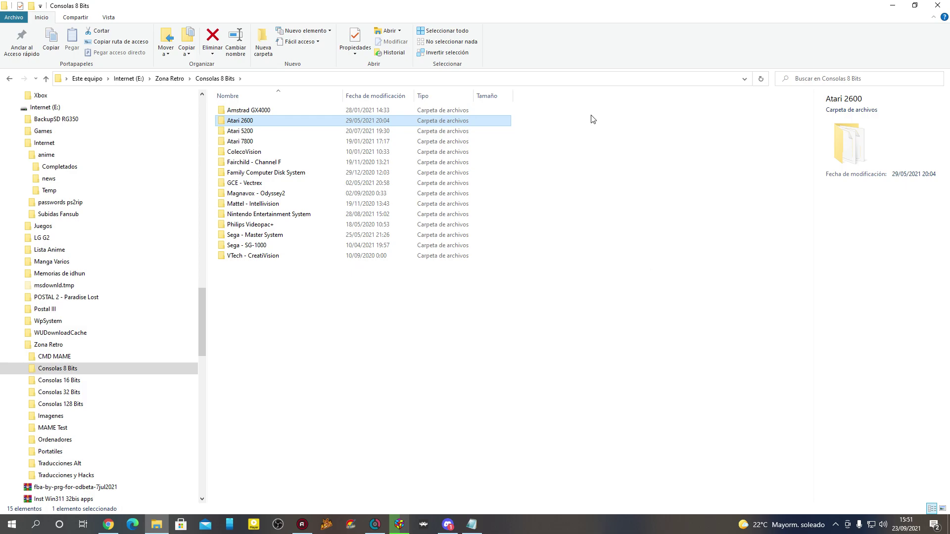
{"action": "left_click", "coordinate": [17, 344]}
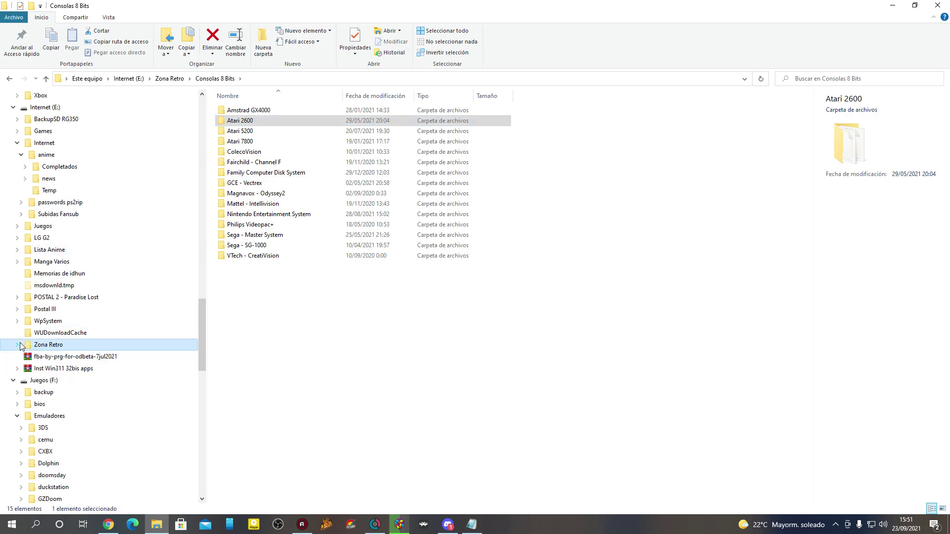
- Minimize File Explorer, switch to RetroArch and enter its Ajustes section
{"action": "left_click", "coordinate": [893, 4]}
{"action": "left_click", "coordinate": [423, 526]}
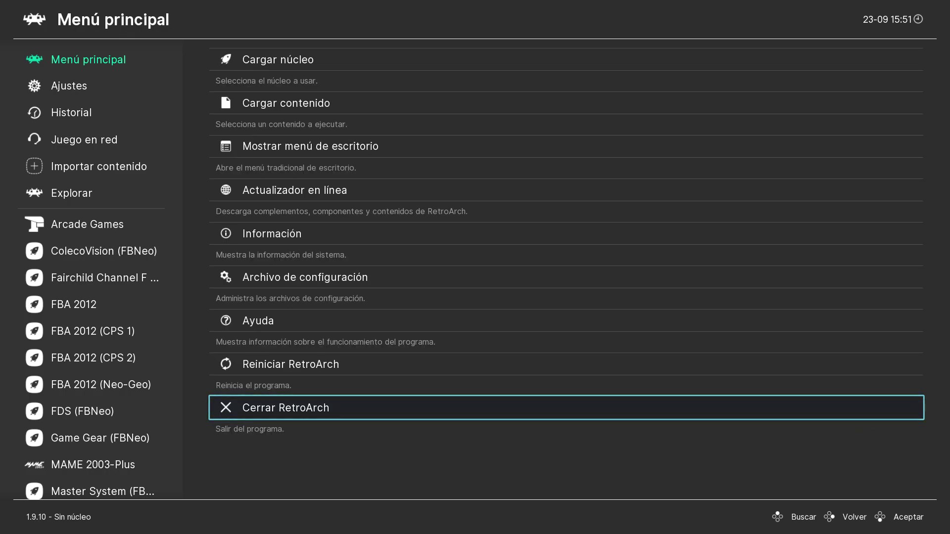
{"action": "key", "text": "Left"}
{"action": "key", "text": "Down"}
{"action": "key", "text": "Right"}
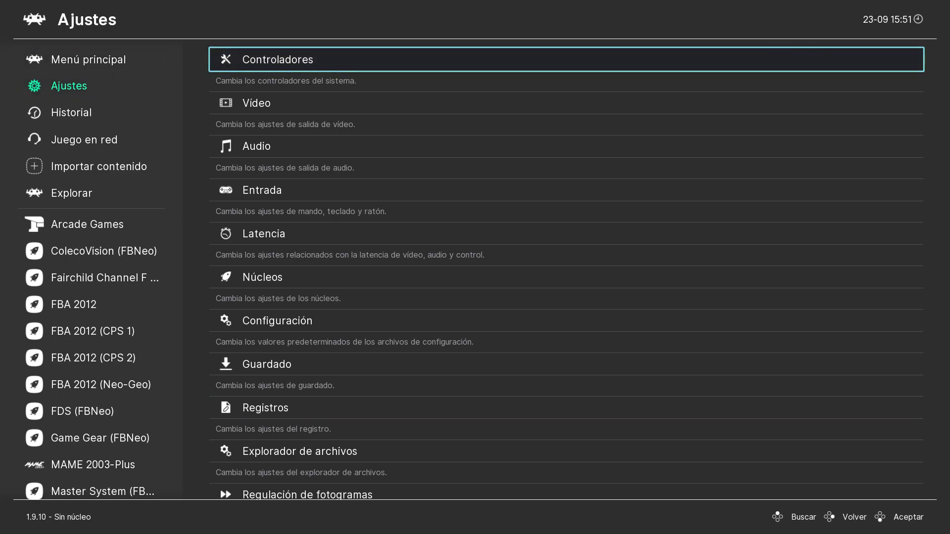
- Check the Mostrar ajustes avanzados option in the Interfaz de usuario settings, then return to the Ajustes list
{"action": "key", "text": "Down"}
{"action": "key", "text": "Down"}
{"action": "key", "text": "Down"}
{"action": "key", "text": "Down"}
{"action": "key", "text": "Down"}
{"action": "key", "text": "Down"}
{"action": "key", "text": "Down"}
{"action": "key", "text": "Down"}
{"action": "key", "text": "Down"}
{"action": "key", "text": "Down"}
{"action": "key", "text": "Down"}
{"action": "key", "text": "Down"}
{"action": "key", "text": "Down"}
{"action": "key", "text": "Return"}
{"action": "key", "text": "Down"}
{"action": "key", "text": "Down"}
{"action": "key", "text": "BackSpace"}
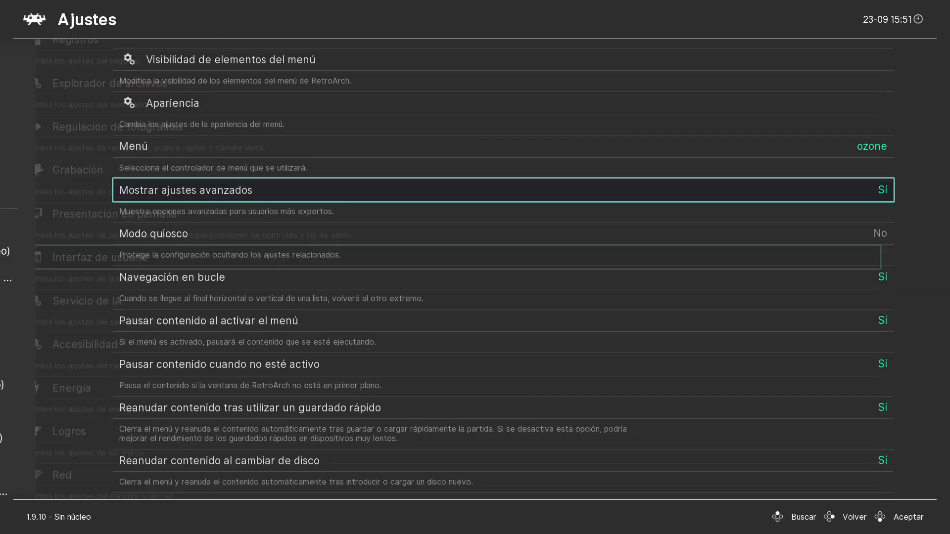
{"action": "key", "text": "Return"}
{"action": "key", "text": "Down"}
{"action": "key", "text": "Down"}
{"action": "key", "text": "Down"}
{"action": "key", "text": "BackSpace"}
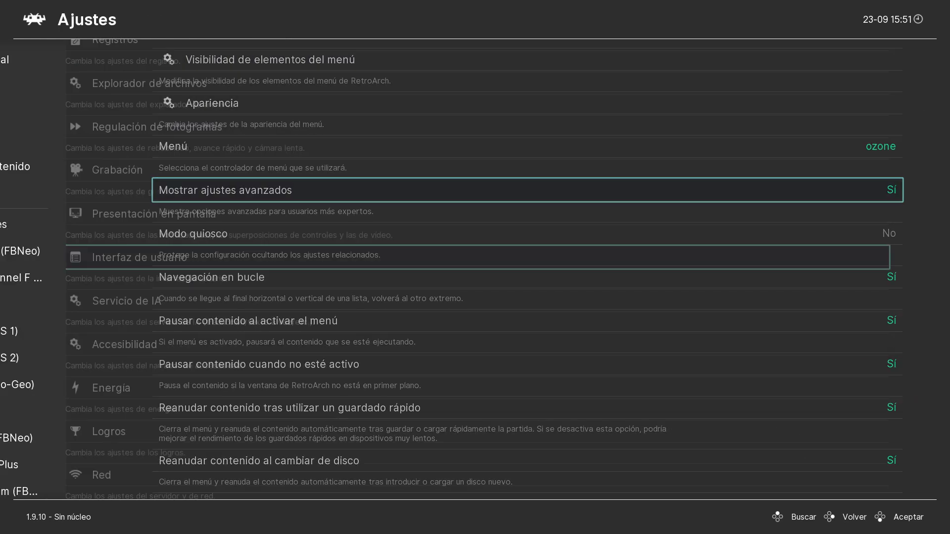
- Review the options in the Configuración settings and go back to the Ajustes list
{"action": "key", "text": "Up"}
{"action": "key", "text": "Up"}
{"action": "key", "text": "Up"}
{"action": "key", "text": "Up"}
{"action": "key", "text": "Up"}
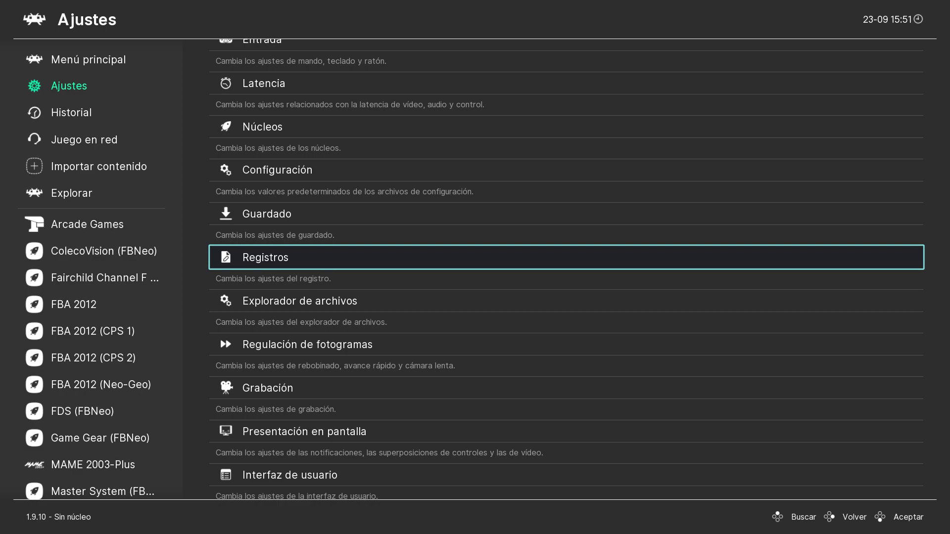
{"action": "key", "text": "Up"}
{"action": "key", "text": "Up"}
{"action": "key", "text": "Return"}
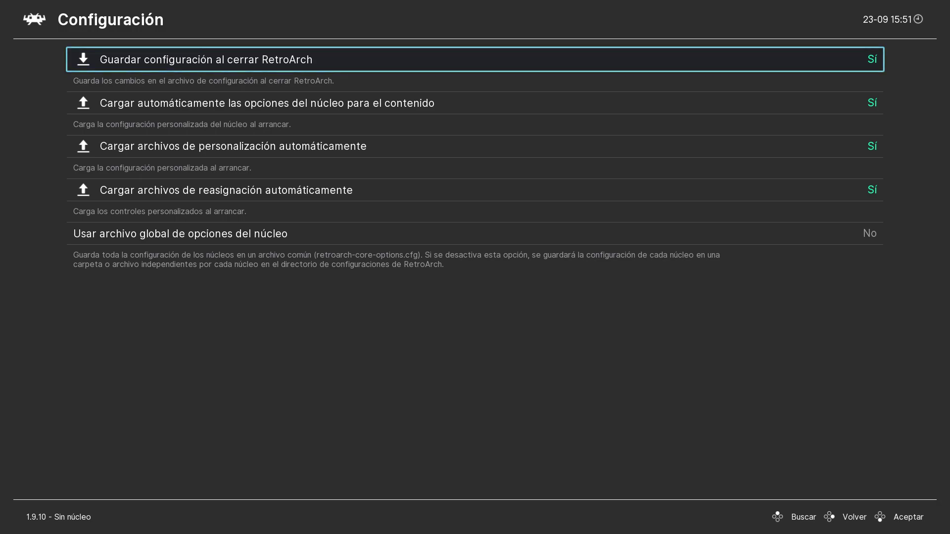
{"action": "key", "text": "BackSpace"}
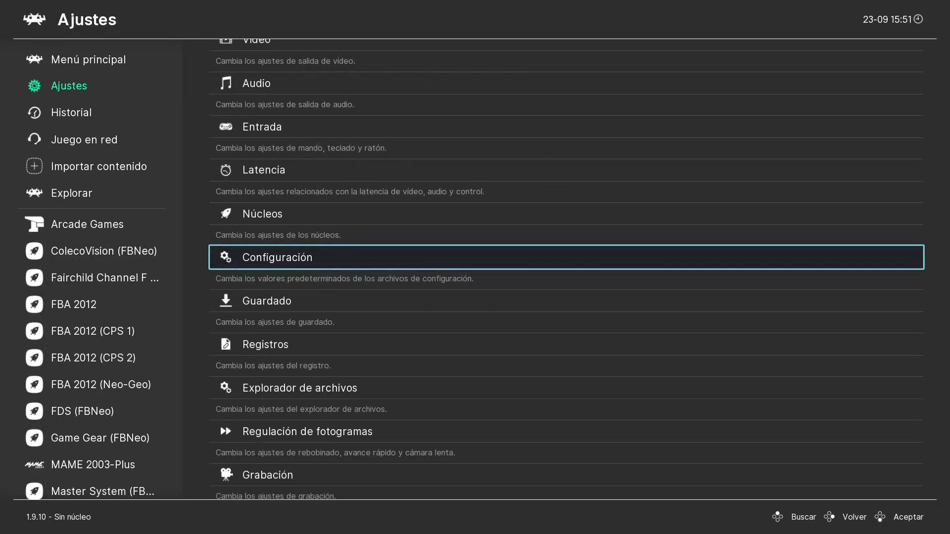
{"action": "key", "text": "Escape"}
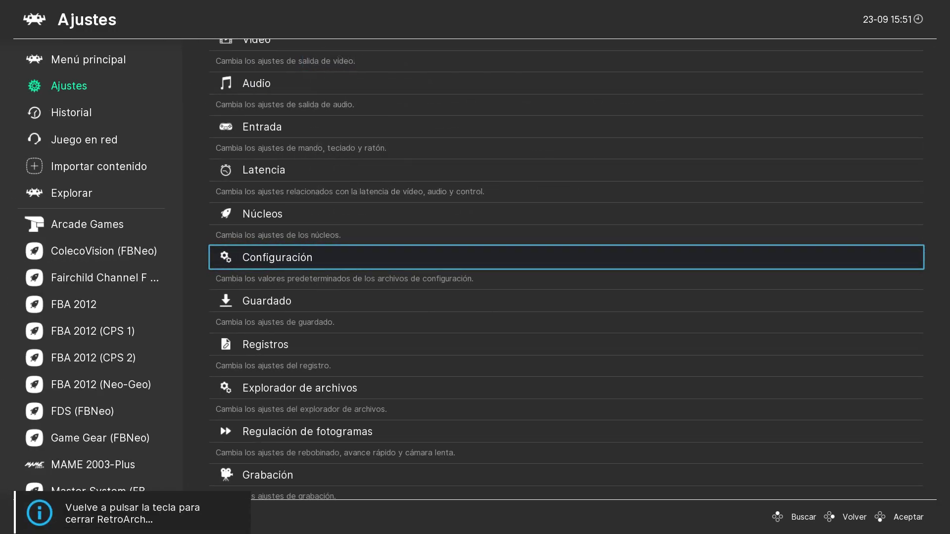
- Close RetroArch, launch it again and enter its Ajustes section
{"action": "key", "text": "Escape"}
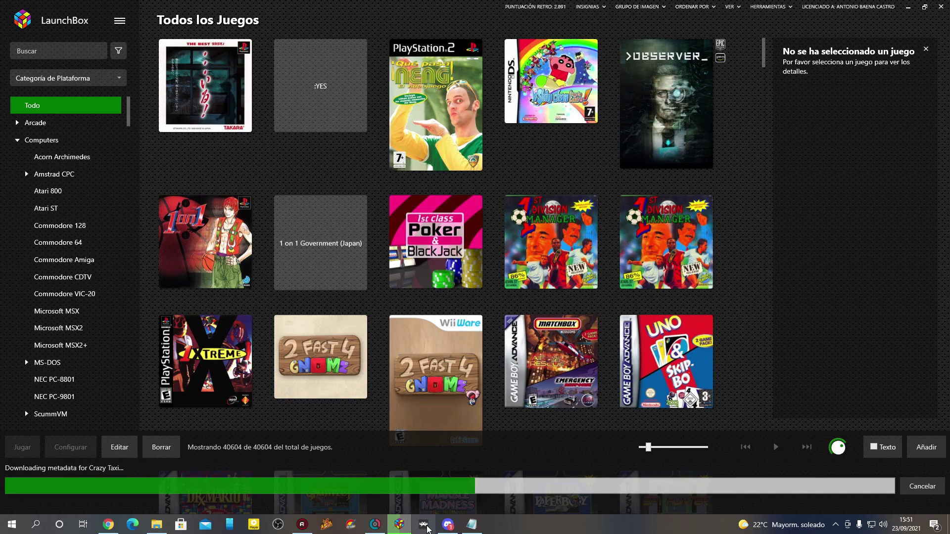
{"action": "left_click", "coordinate": [426, 526]}
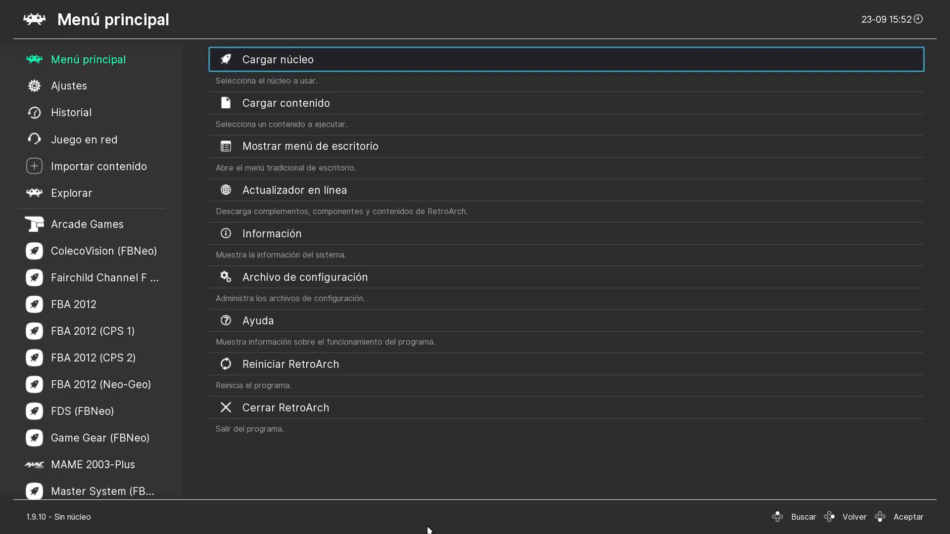
{"action": "key", "text": "Left"}
{"action": "key", "text": "Down"}
{"action": "key", "text": "Right"}
- Open the Guardado settings from the Ajustes list
{"action": "key", "text": "Down"}
{"action": "key", "text": "Down"}
{"action": "key", "text": "Down"}
{"action": "key", "text": "Down"}
{"action": "key", "text": "Down"}
{"action": "key", "text": "Down"}
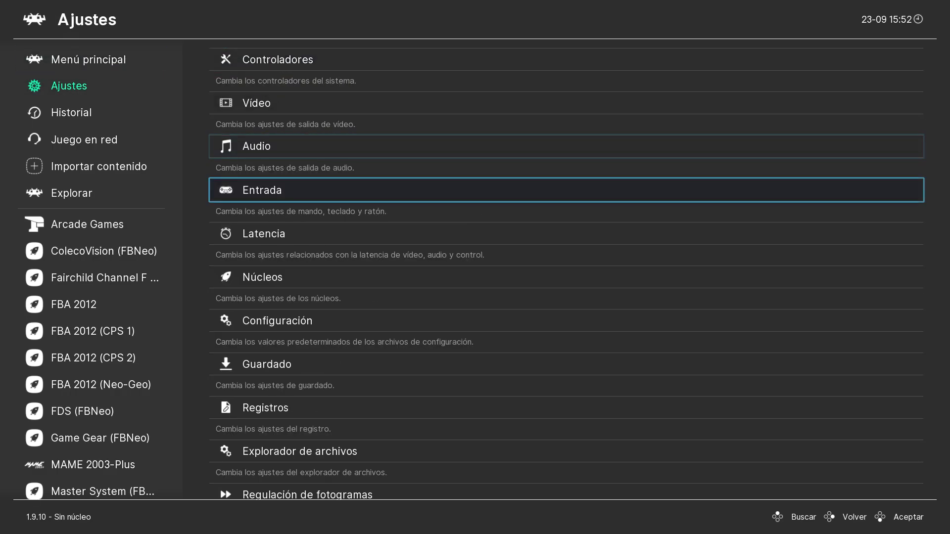
{"action": "key", "text": "Down"}
{"action": "key", "text": "Return"}
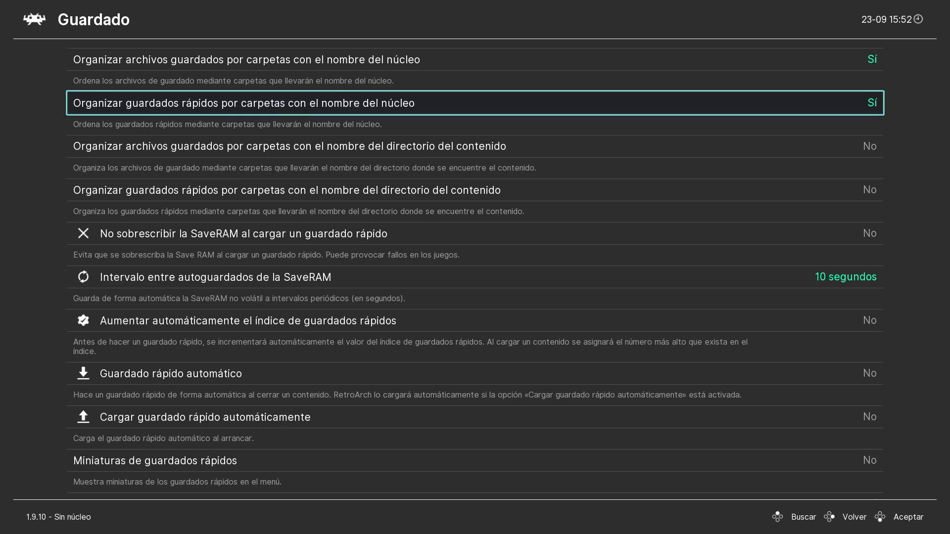
- Examine the options that organize saved files and save states into folders by core name or by content directory
{"action": "key", "text": "Down"}
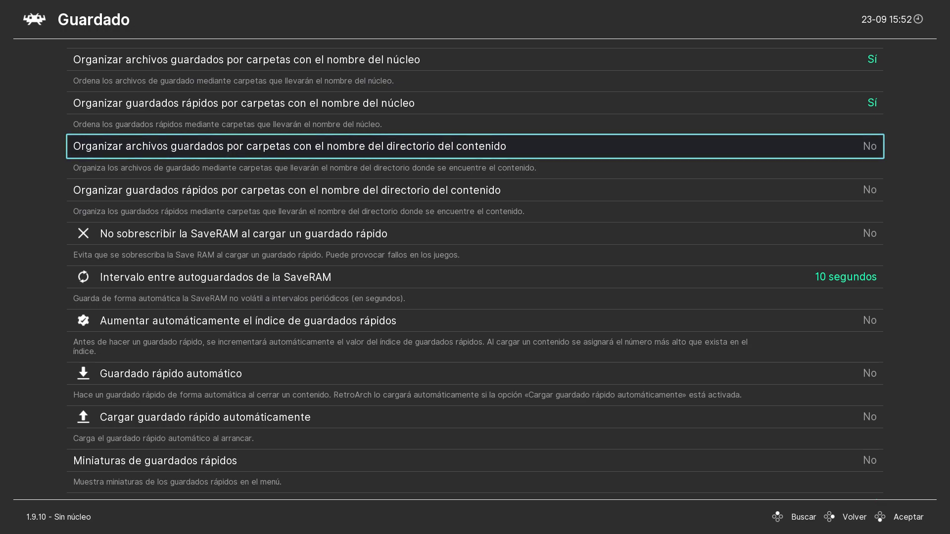
{"action": "key", "text": "Up"}
{"action": "key", "text": "Up"}
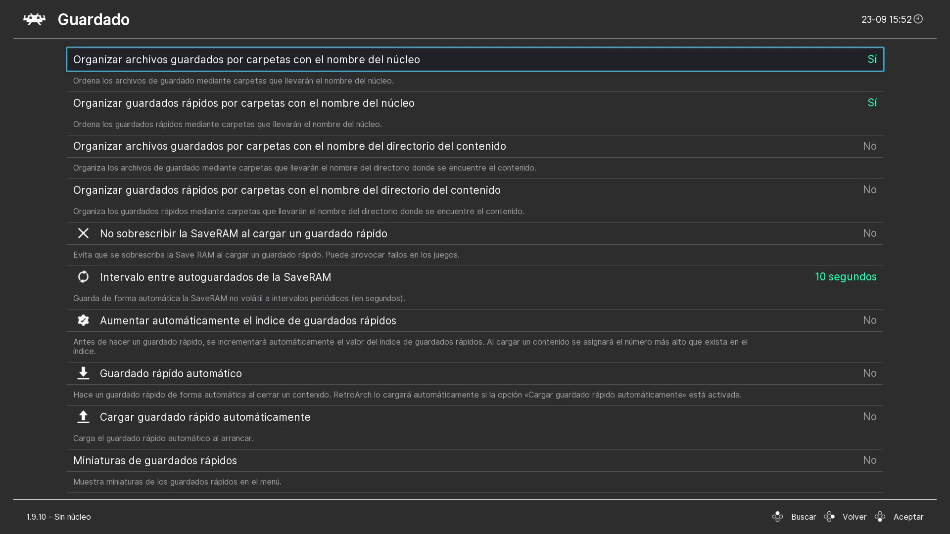
{"action": "key", "text": "Down"}
{"action": "key", "text": "Down"}
{"action": "key", "text": "Down"}
{"action": "key", "text": "Up"}
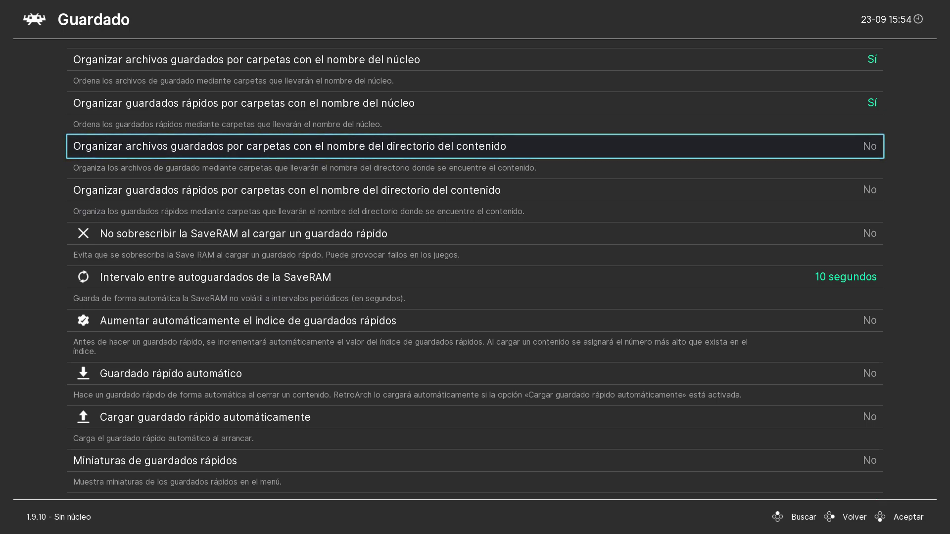
- Review the remaining Guardado options, from the SaveRAM overwrite setting to Escribir guardados rápidos en el directorio del contenido
{"action": "key", "text": "Down"}
{"action": "key", "text": "Down"}
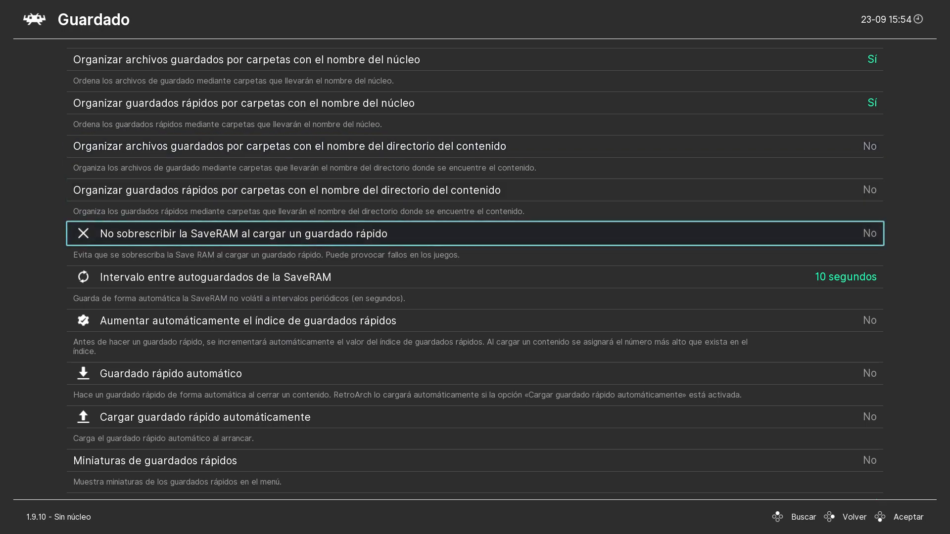
{"action": "key", "text": "Down"}
{"action": "key", "text": "Down"}
{"action": "key", "text": "Down"}
{"action": "key", "text": "Down"}
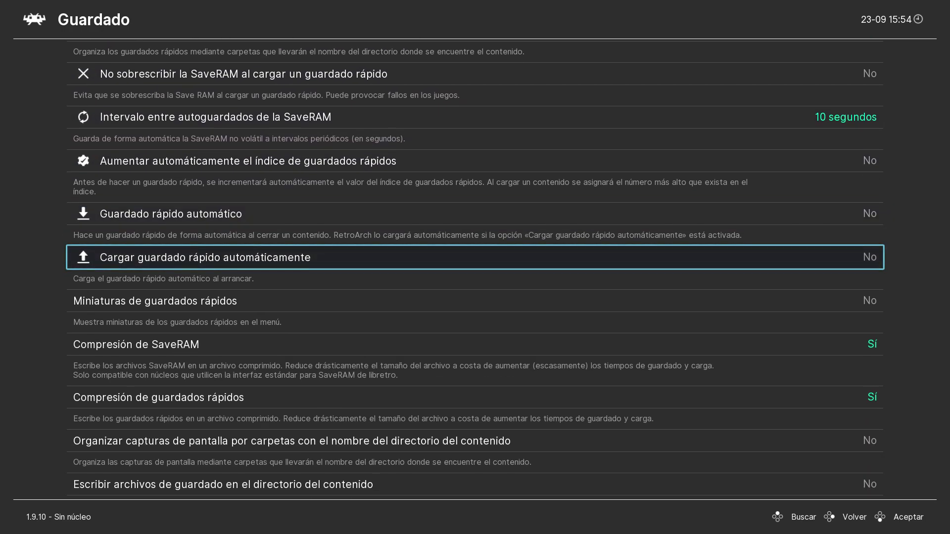
{"action": "key", "text": "Down"}
{"action": "key", "text": "Down"}
{"action": "key", "text": "Down"}
{"action": "key", "text": "Down"}
{"action": "key", "text": "Down"}
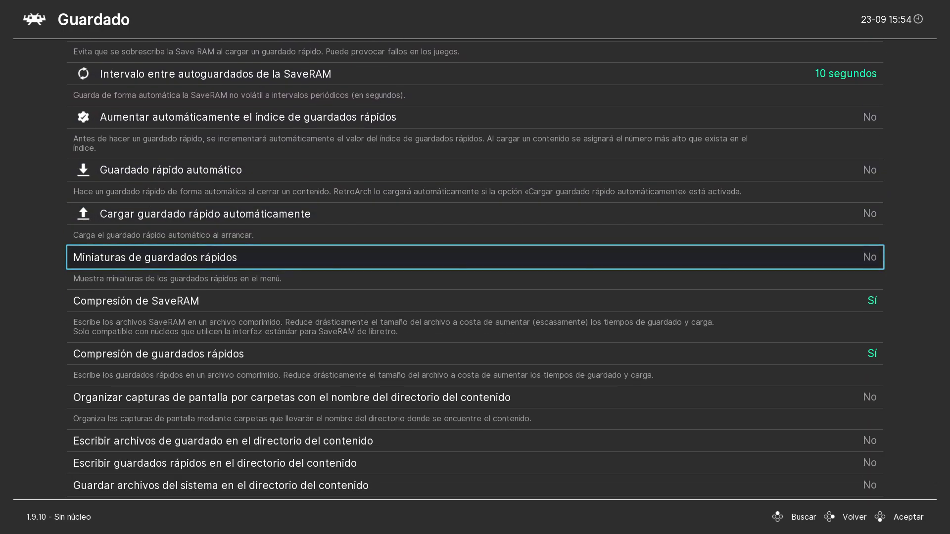
{"action": "key", "text": "Down"}
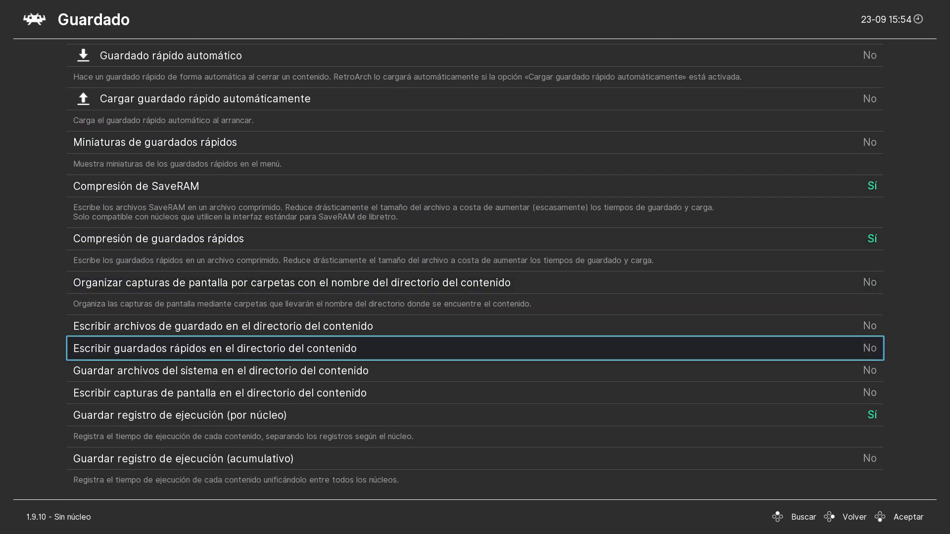
- Look back over the Guardado options up to Organizar archivos guardados por carpetas con el nombre del núcleo and return to the Ajustes list
{"action": "key", "text": "Up"}
{"action": "key", "text": "Up"}
{"action": "key", "text": "Up"}
{"action": "key", "text": "Up"}
{"action": "key", "text": "Up"}
{"action": "key", "text": "Up"}
{"action": "key", "text": "Up"}
{"action": "key", "text": "Up"}
{"action": "key", "text": "Up"}
{"action": "key", "text": "Up"}
{"action": "key", "text": "Up"}
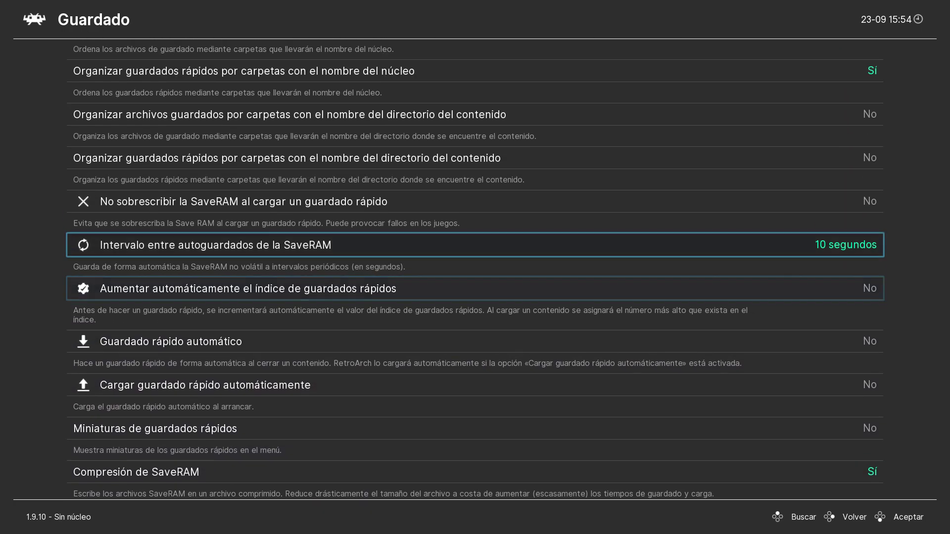
{"action": "key", "text": "Up"}
{"action": "key", "text": "Up"}
{"action": "key", "text": "Up"}
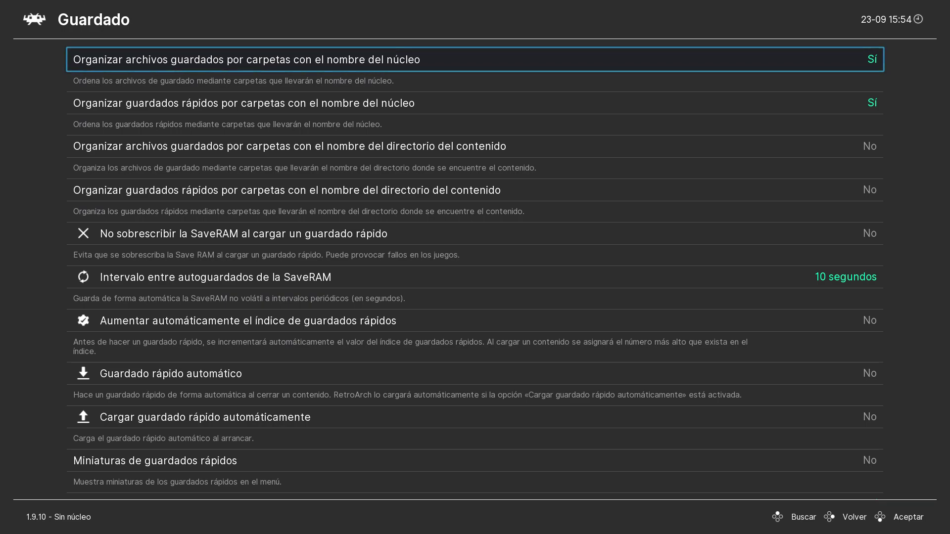
{"action": "key", "text": "BackSpace"}
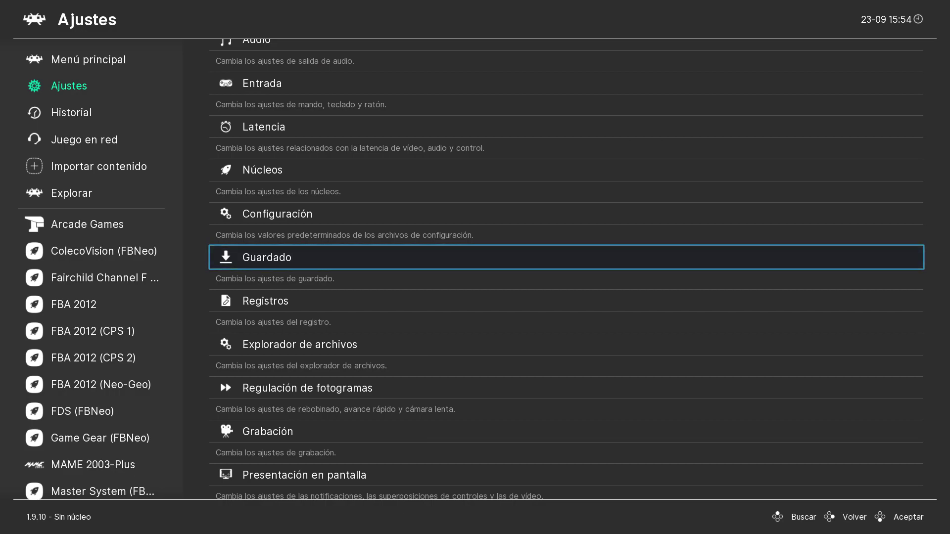
- Reopen the Guardado settings and enable Organizar archivos guardados por carpetas con el nombre del directorio del contenido
{"action": "key", "text": "Return"}
{"action": "key", "text": "Down"}
{"action": "key", "text": "Down"}
{"action": "key", "text": "Down"}
{"action": "key", "text": "Up"}
{"action": "key", "text": "Return"}
{"action": "key", "text": "Down"}
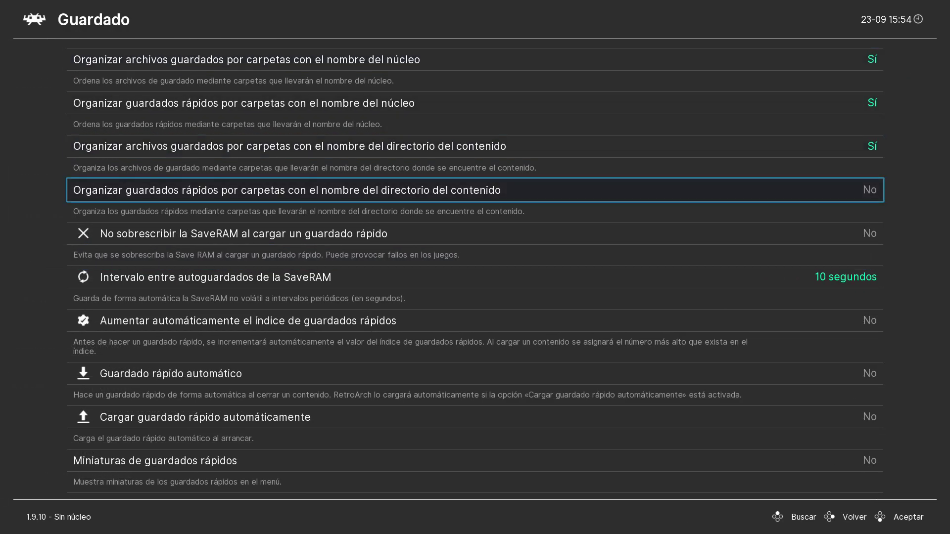